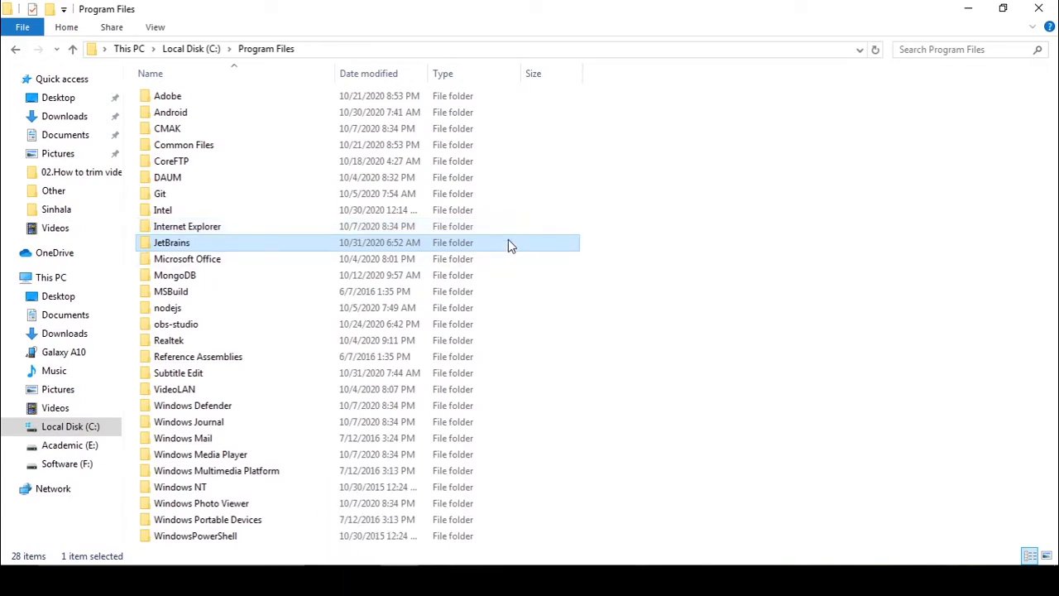
# - Try to delete the JetBrains folder from C:\Program Files
pyautogui.rightClick(508, 245)
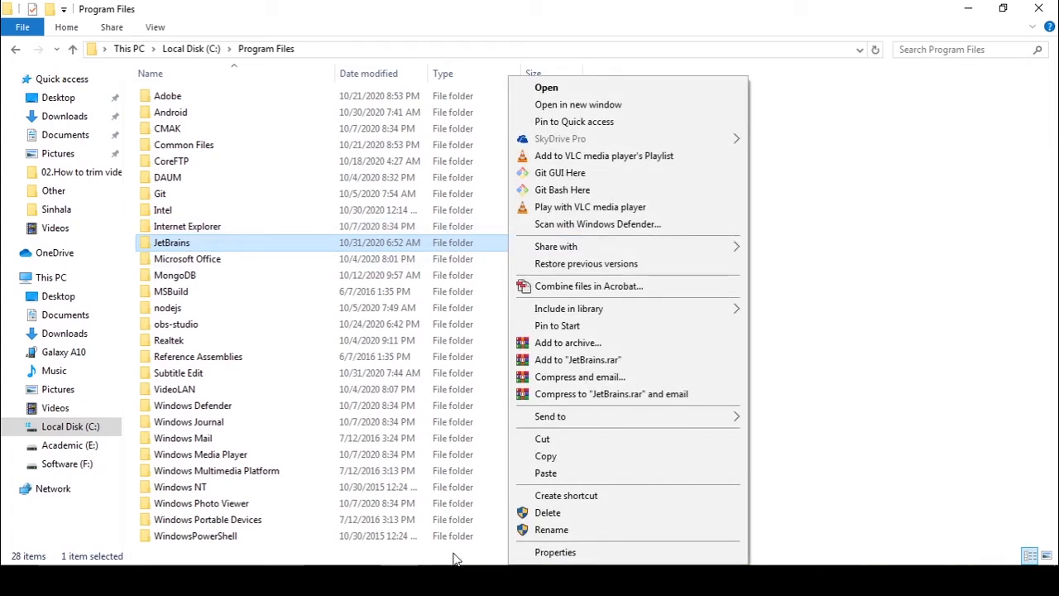
pyautogui.press('d')
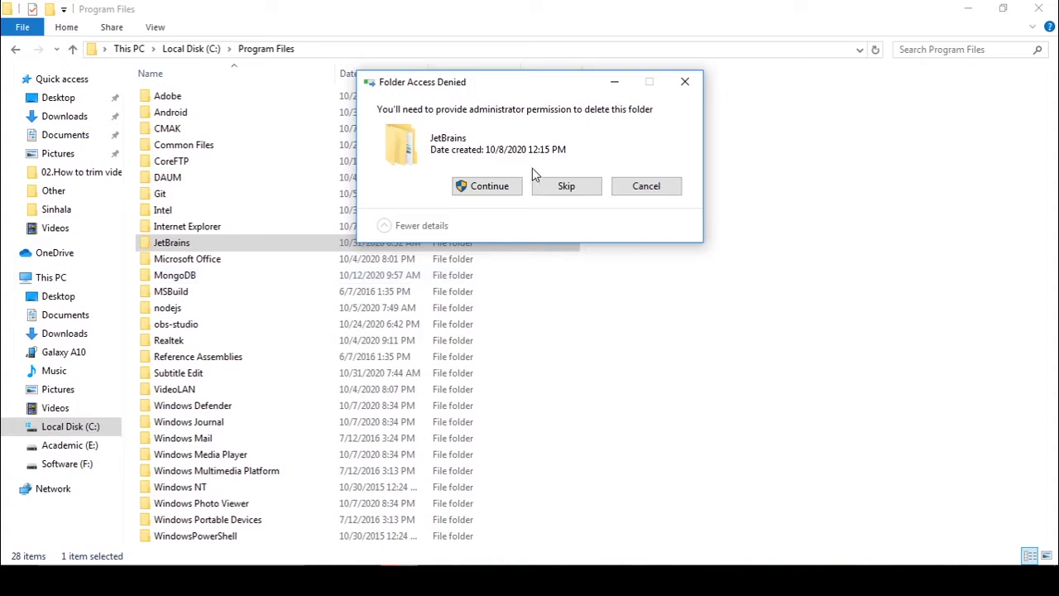
pyautogui.click(646, 192)
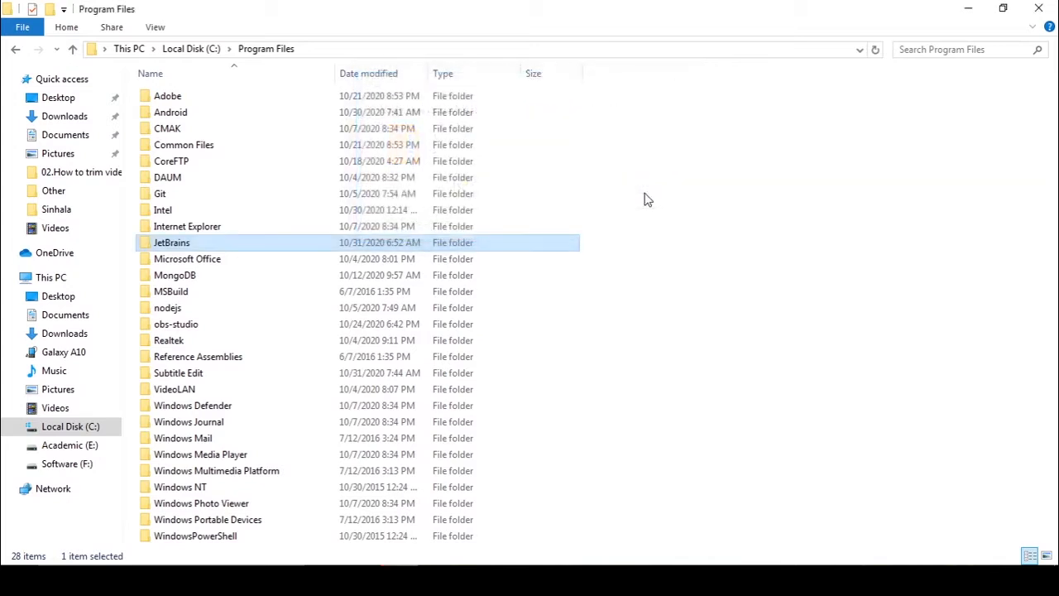
# - In the JetBrains folder's advanced security settings, choose the current user account as owner, entering and checking its account name
pyautogui.rightClick(522, 249)
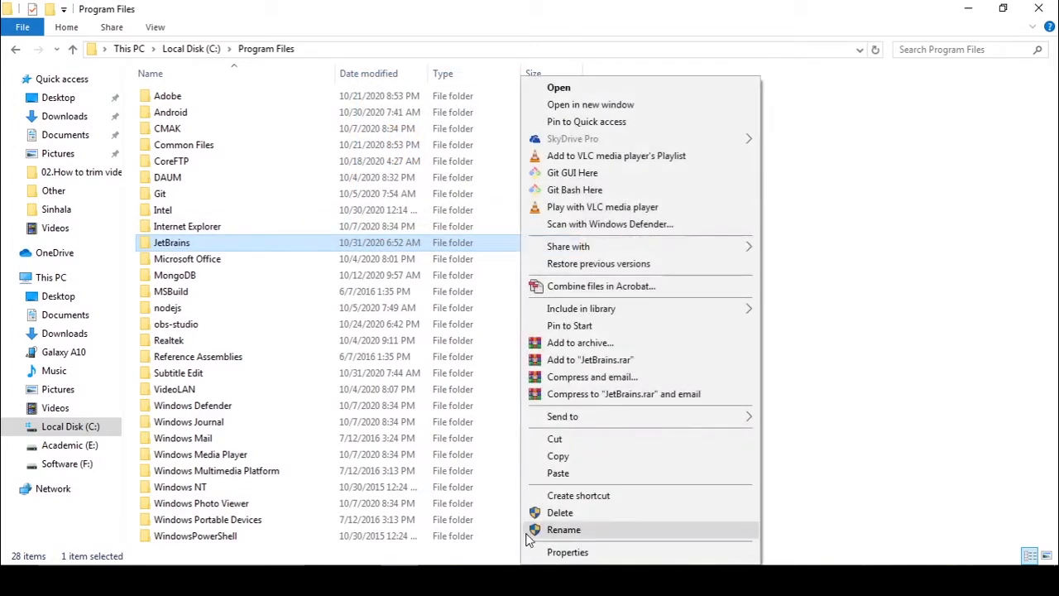
pyautogui.click(568, 552)
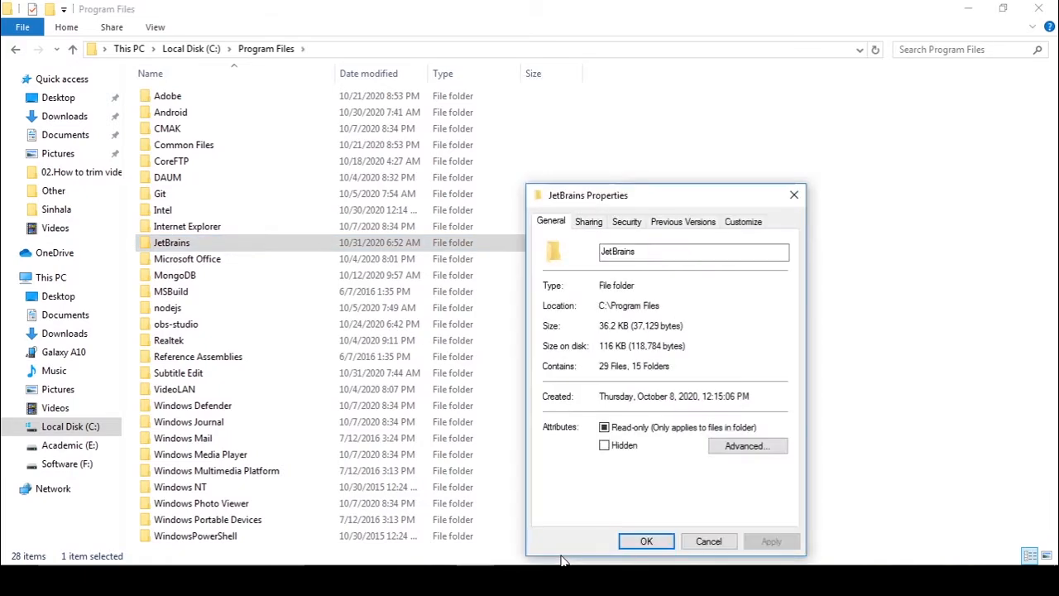
pyautogui.click(627, 222)
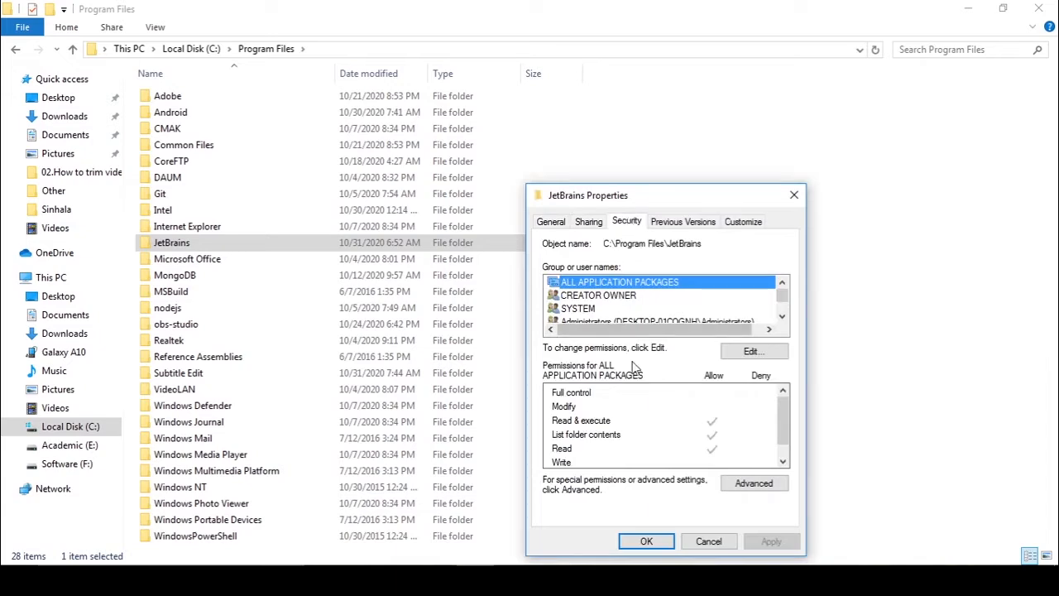
pyautogui.click(749, 484)
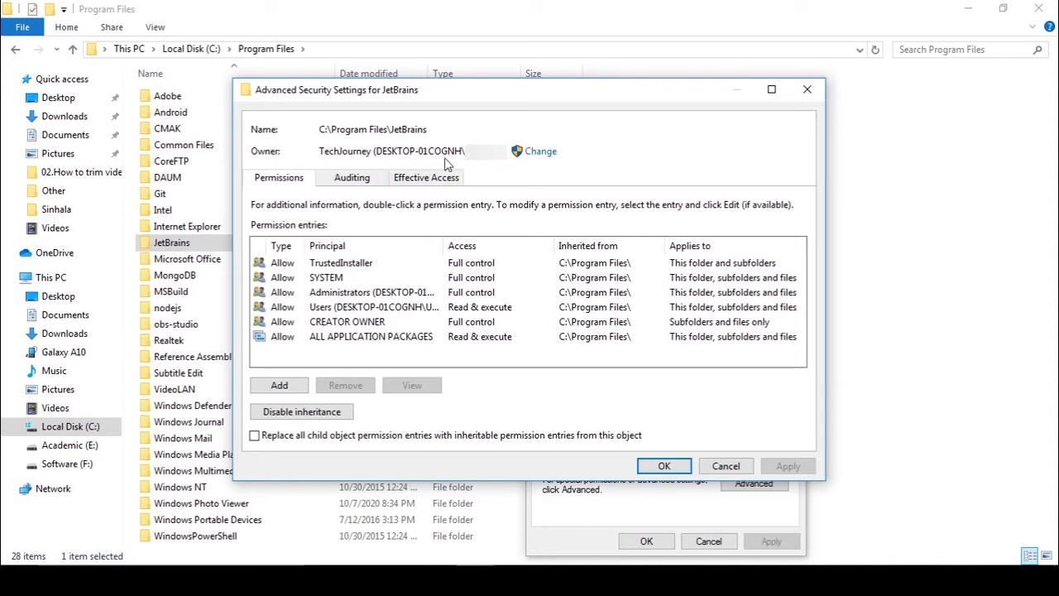
pyautogui.click(542, 153)
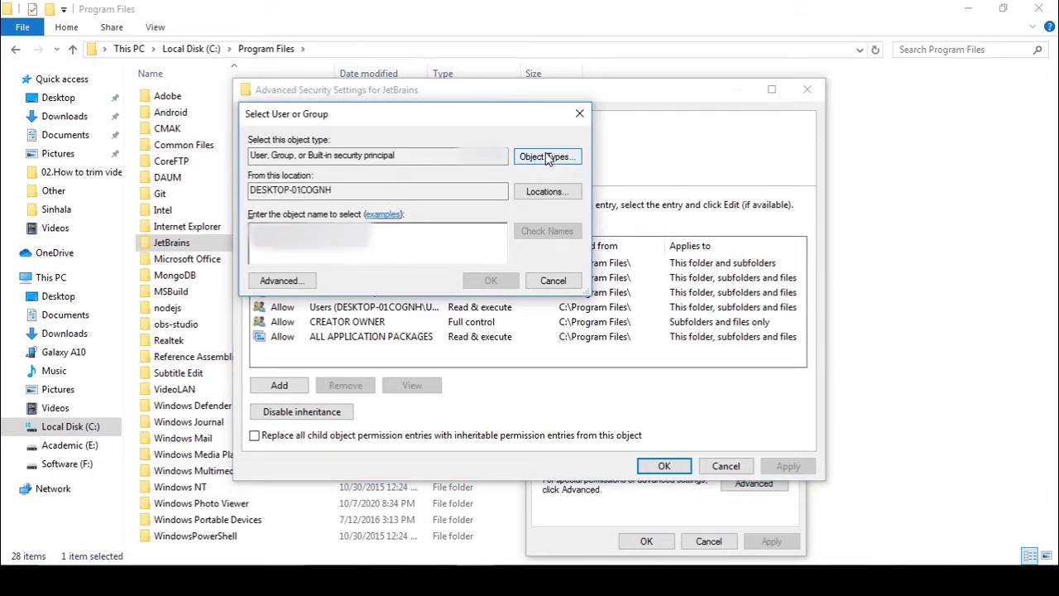
pyautogui.write('h')
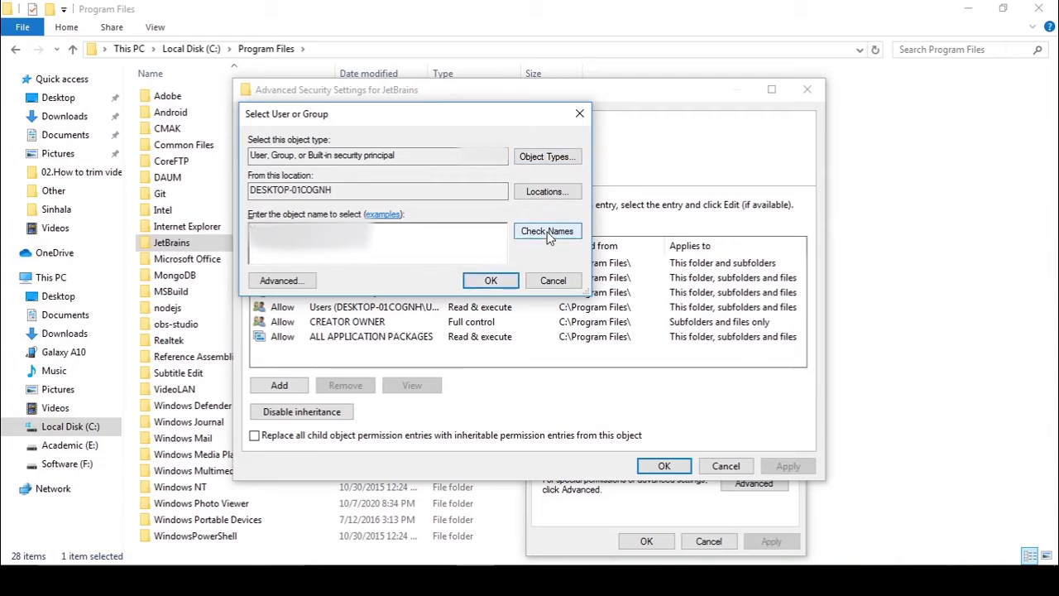
pyautogui.click(493, 281)
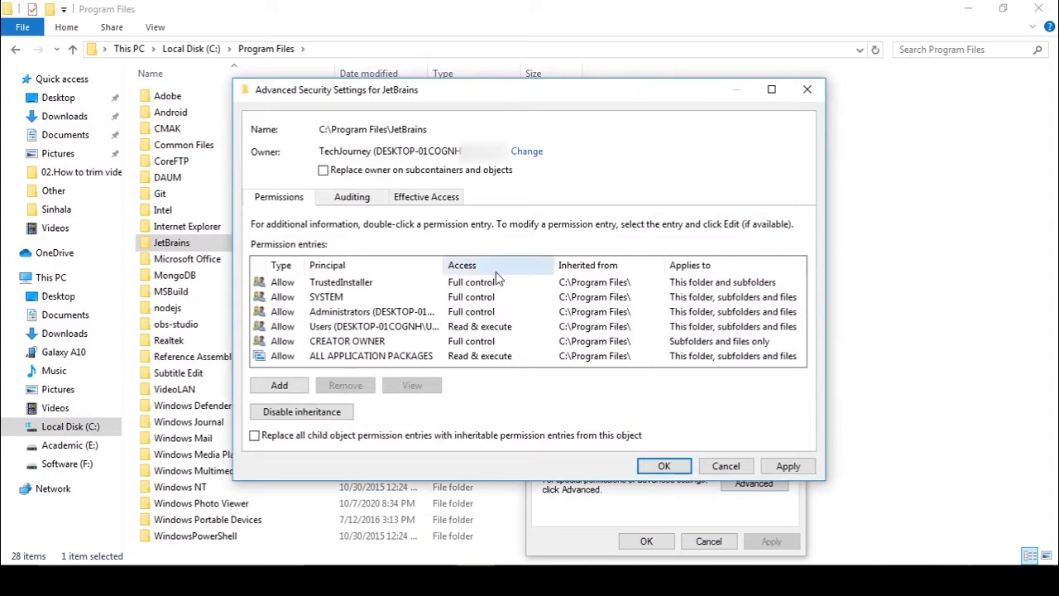
# - Enable owner replacement on subcontainers and objects, apply the ownership change, and close the JetBrains folder's properties
pyautogui.click(325, 172)
pyautogui.click(788, 467)
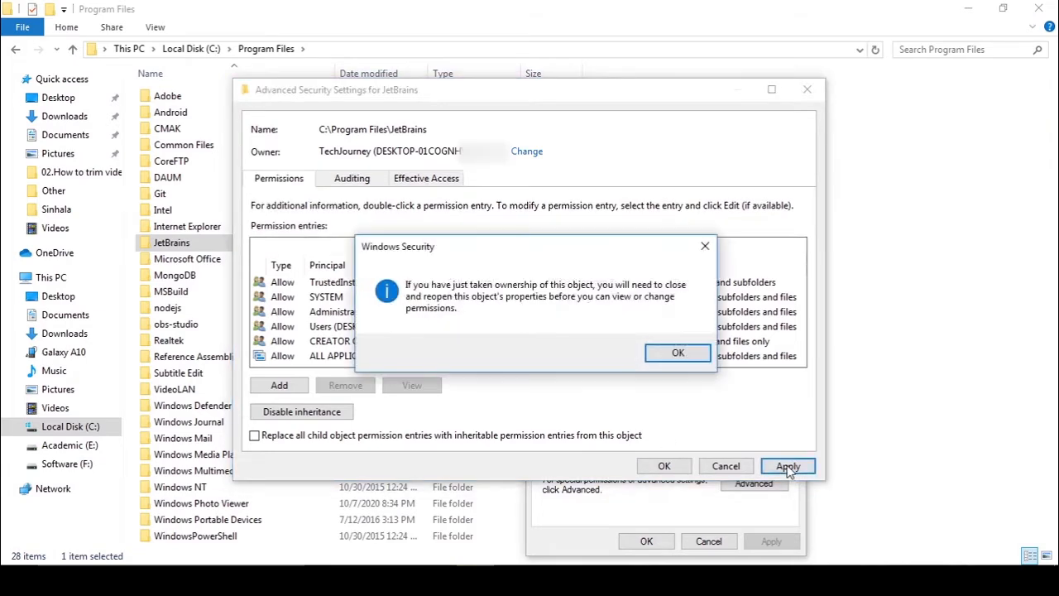
pyautogui.click(679, 361)
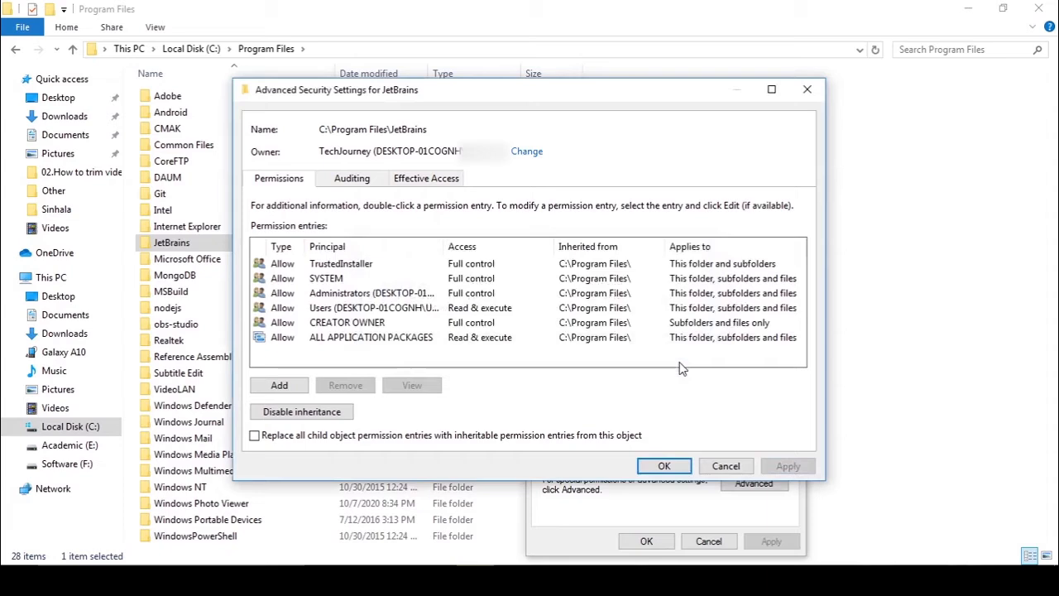
pyautogui.click(655, 466)
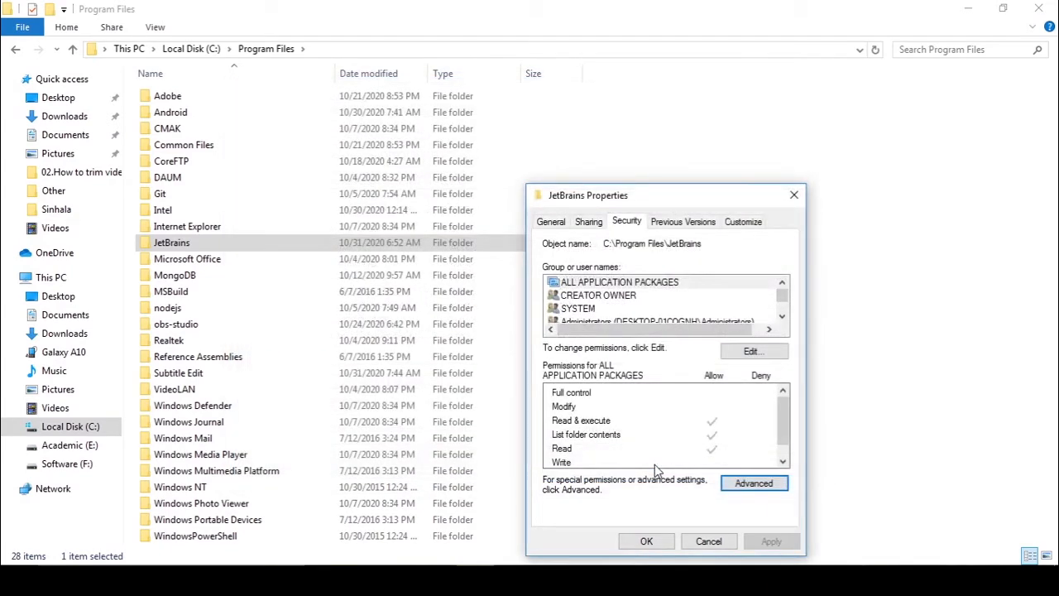
pyautogui.click(647, 541)
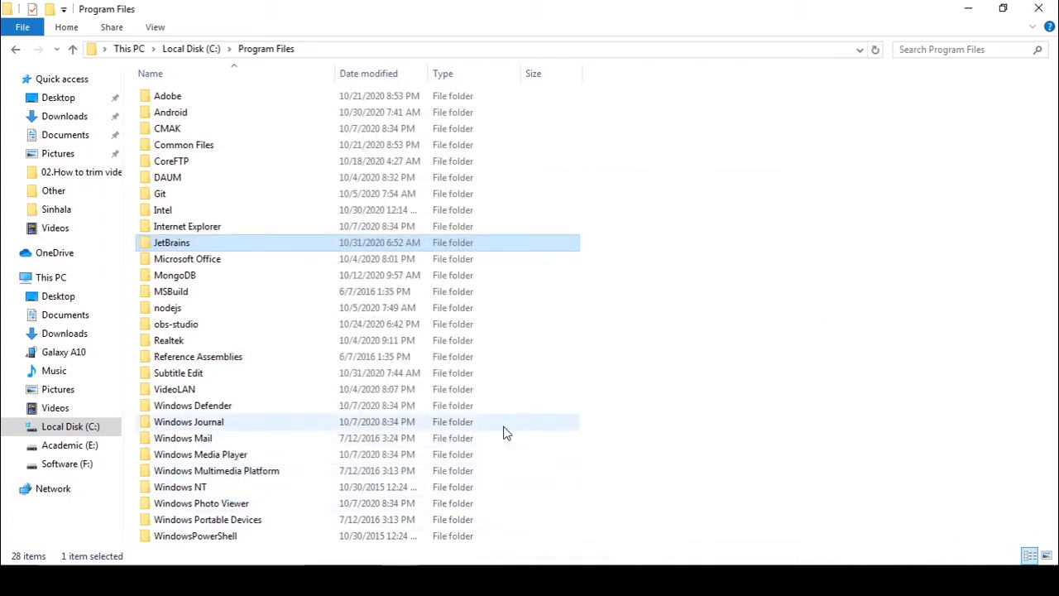
# - Add a permission entry to the JetBrains folder's advanced security settings that allows the current user account Full control
pyautogui.rightClick(383, 244)
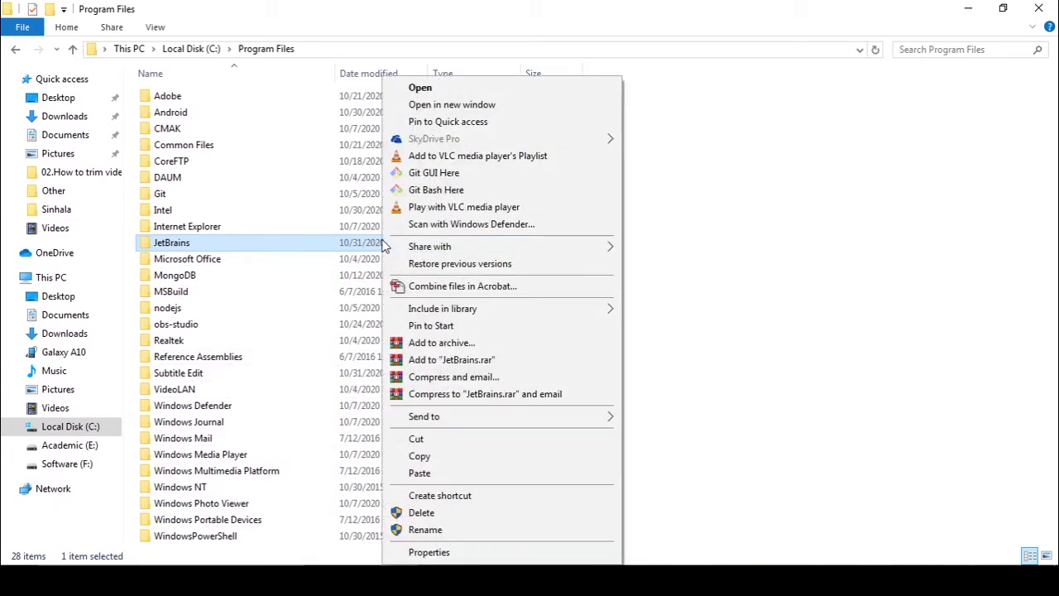
pyautogui.click(472, 559)
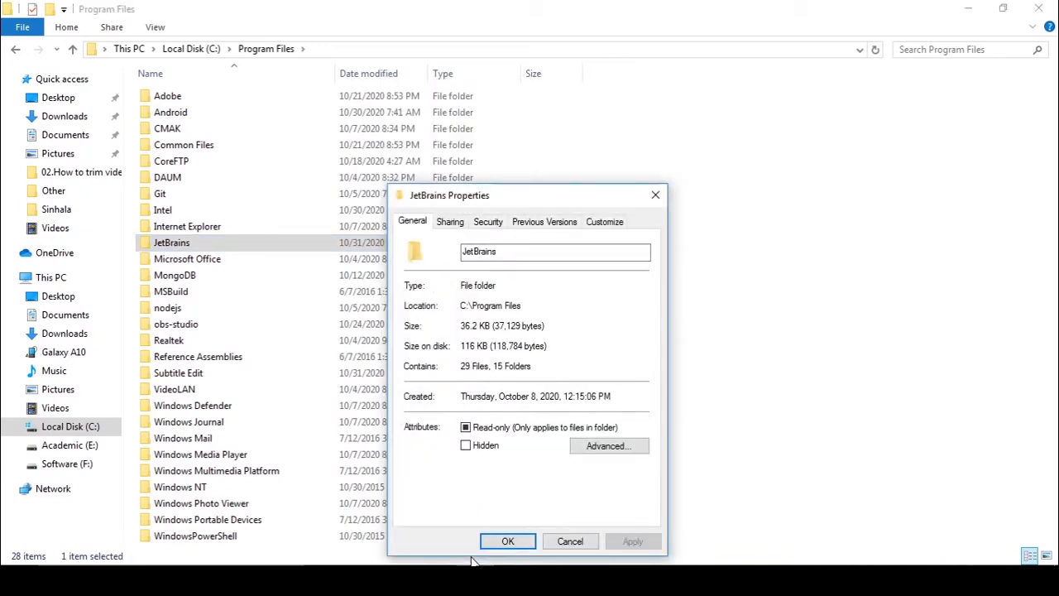
pyautogui.click(489, 223)
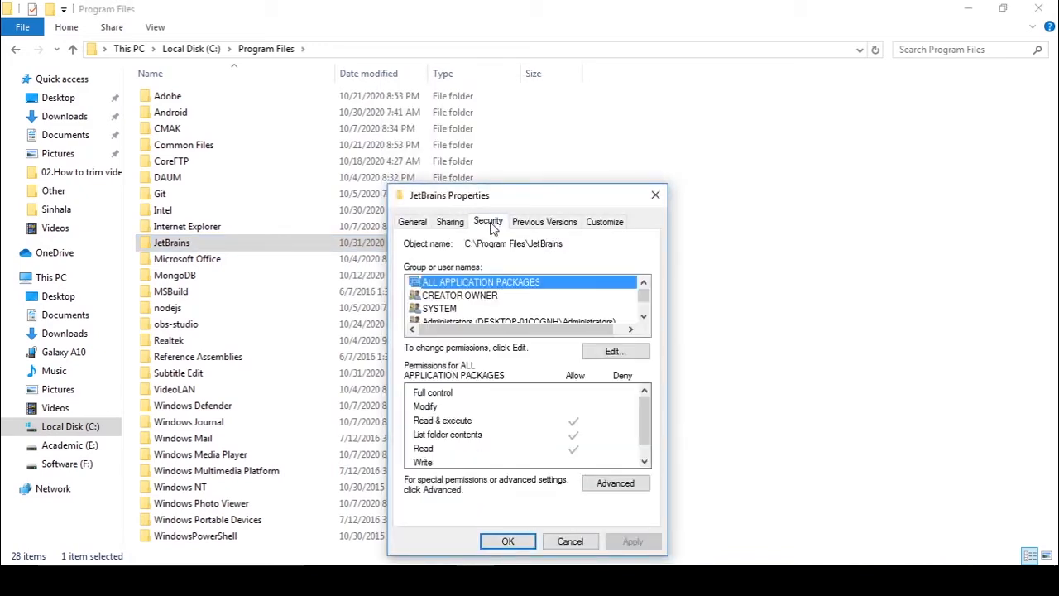
pyautogui.click(617, 487)
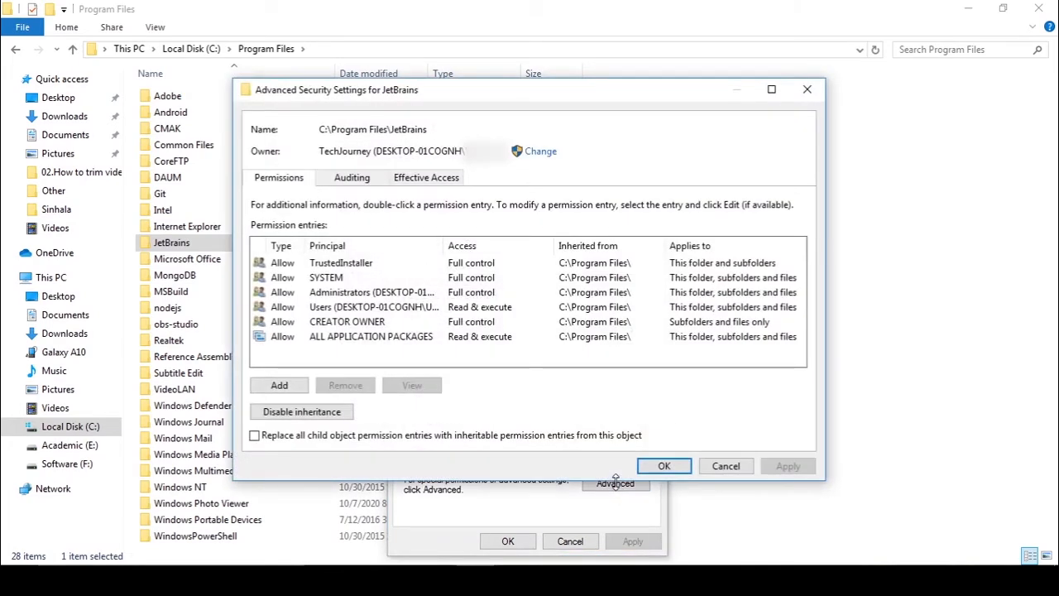
pyautogui.click(273, 387)
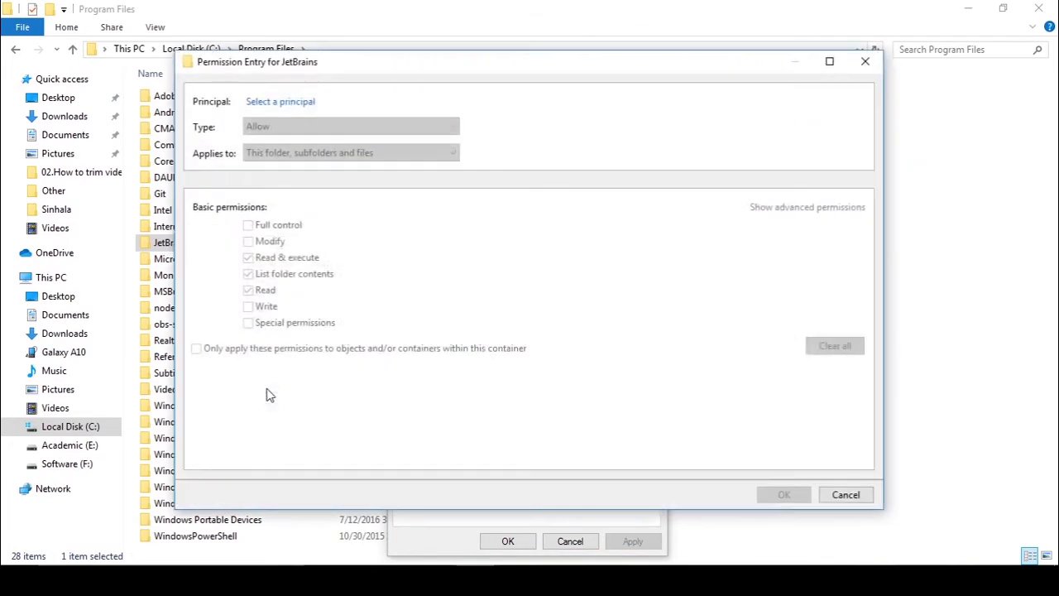
pyautogui.click(280, 103)
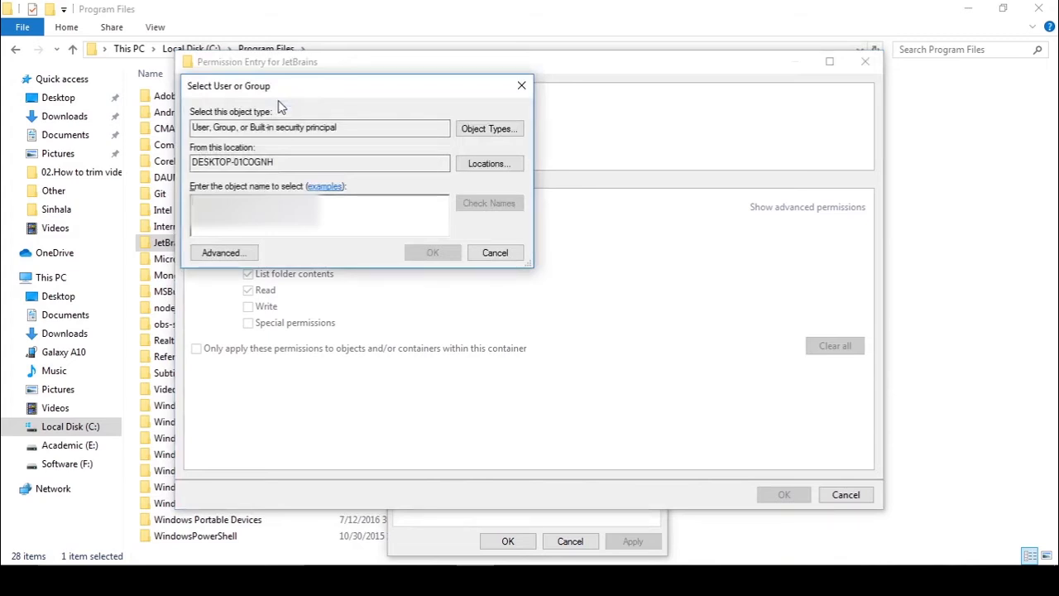
pyautogui.write('...')
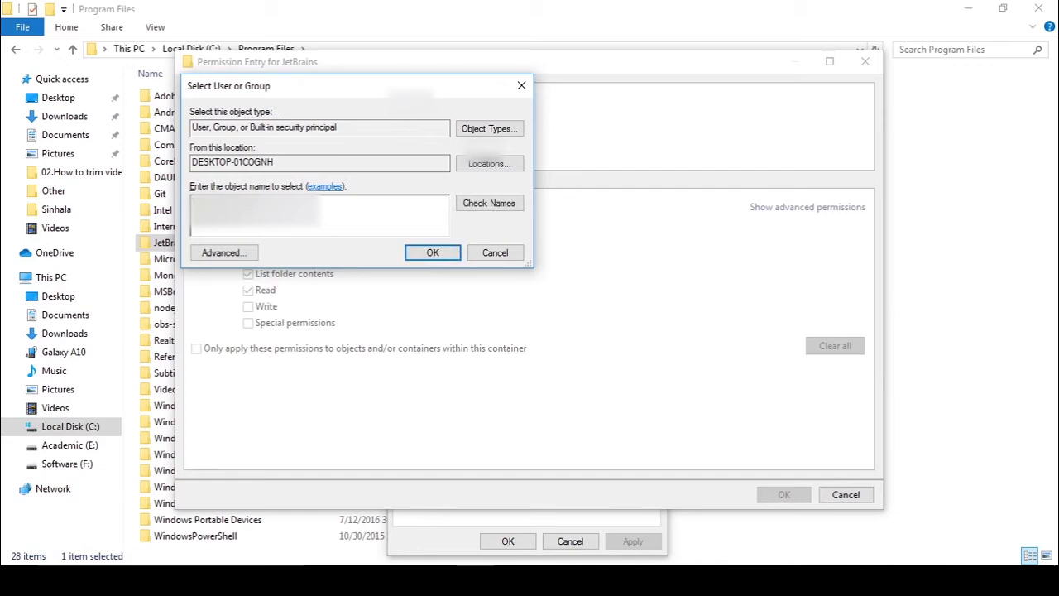
pyautogui.click(501, 212)
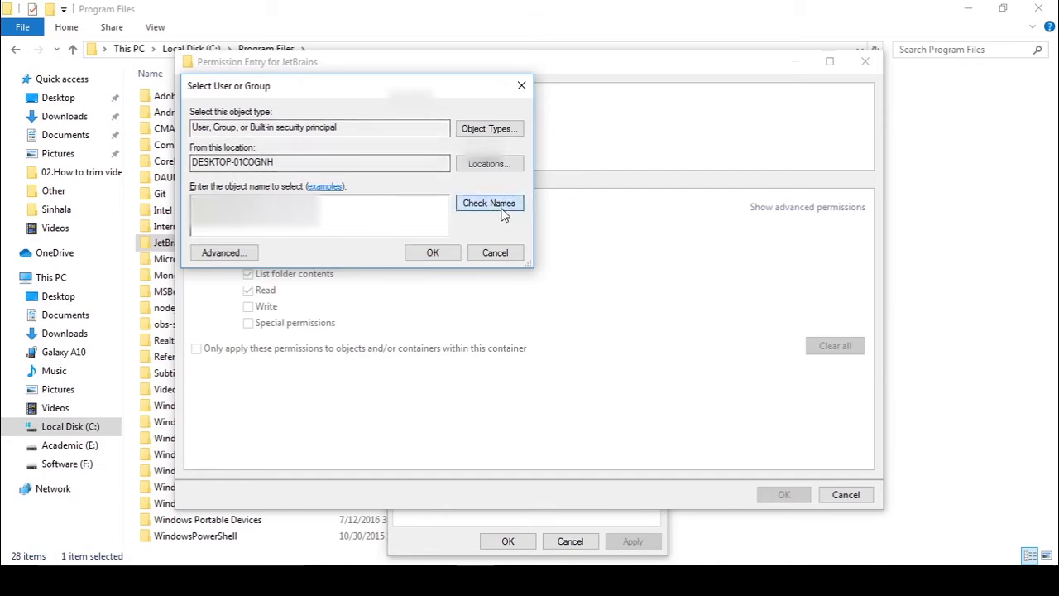
pyautogui.click(428, 254)
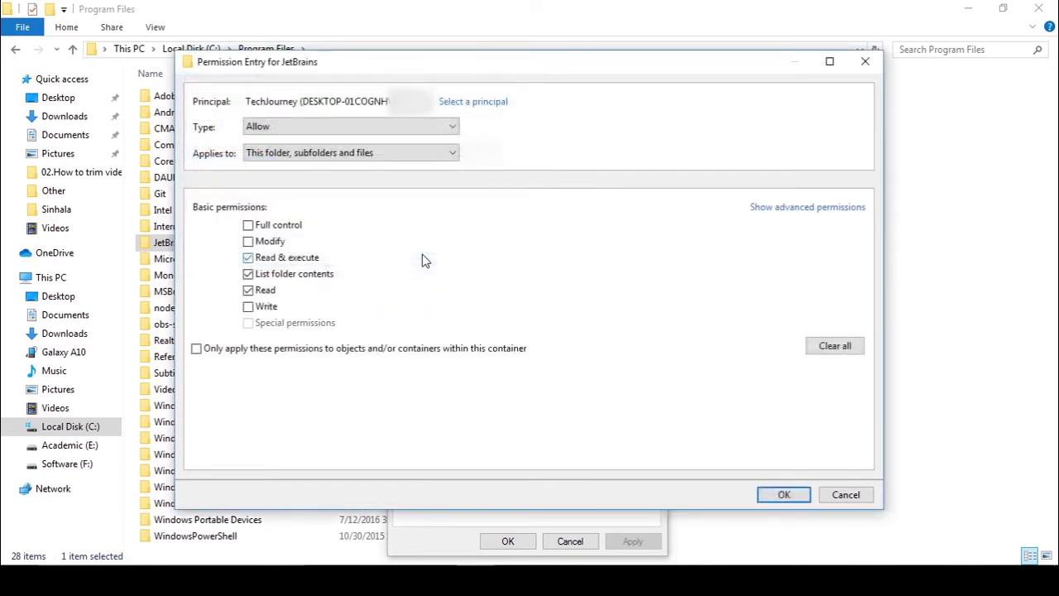
pyautogui.click(248, 227)
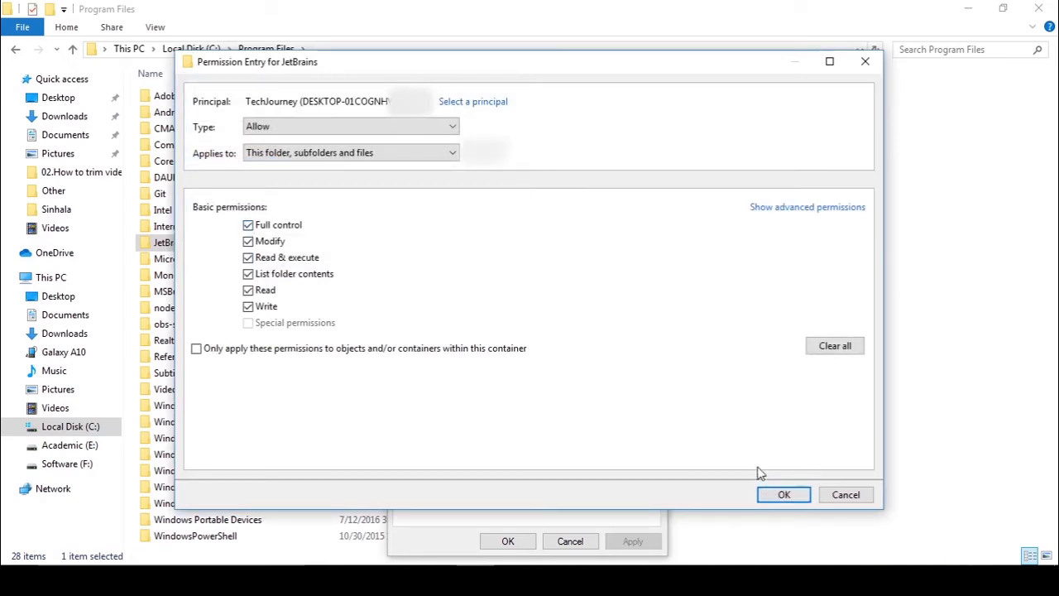
pyautogui.click(786, 499)
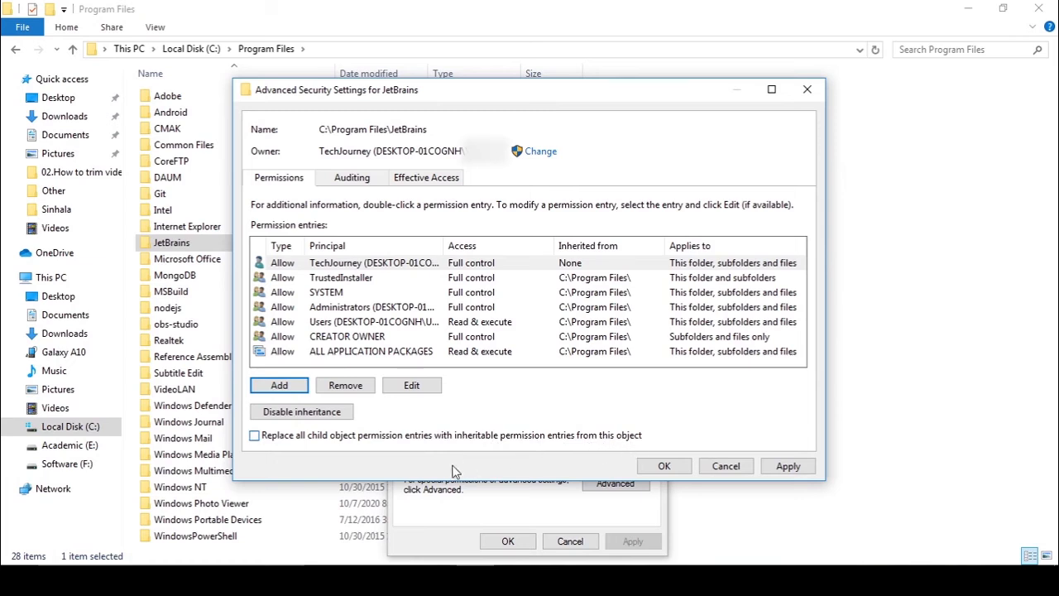
# - Replace all child object permission entries with inheritable ones from the JetBrains folder, apply the change, and close its properties
pyautogui.click(254, 436)
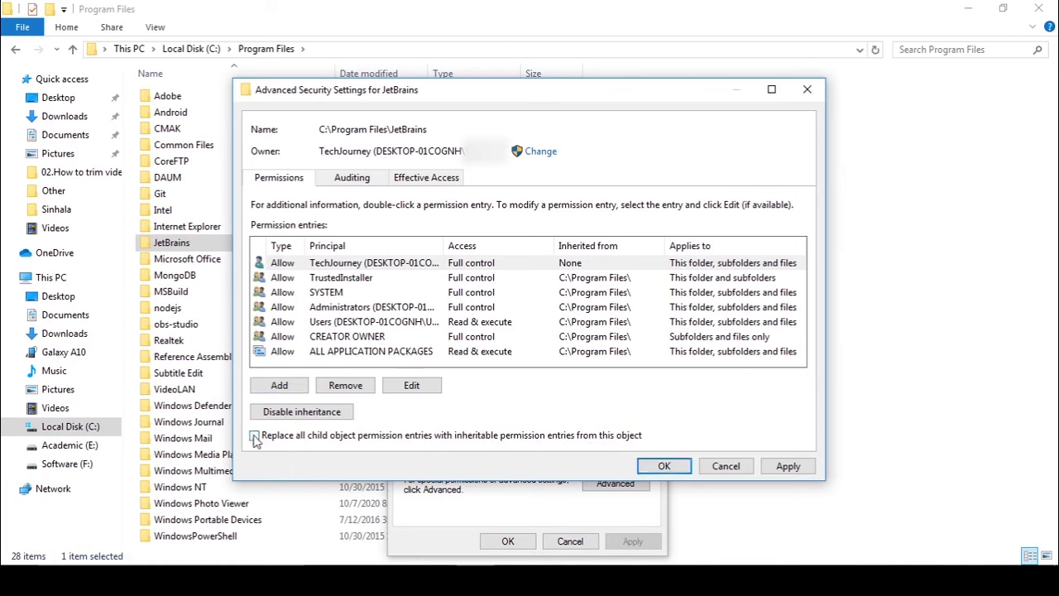
pyautogui.click(786, 468)
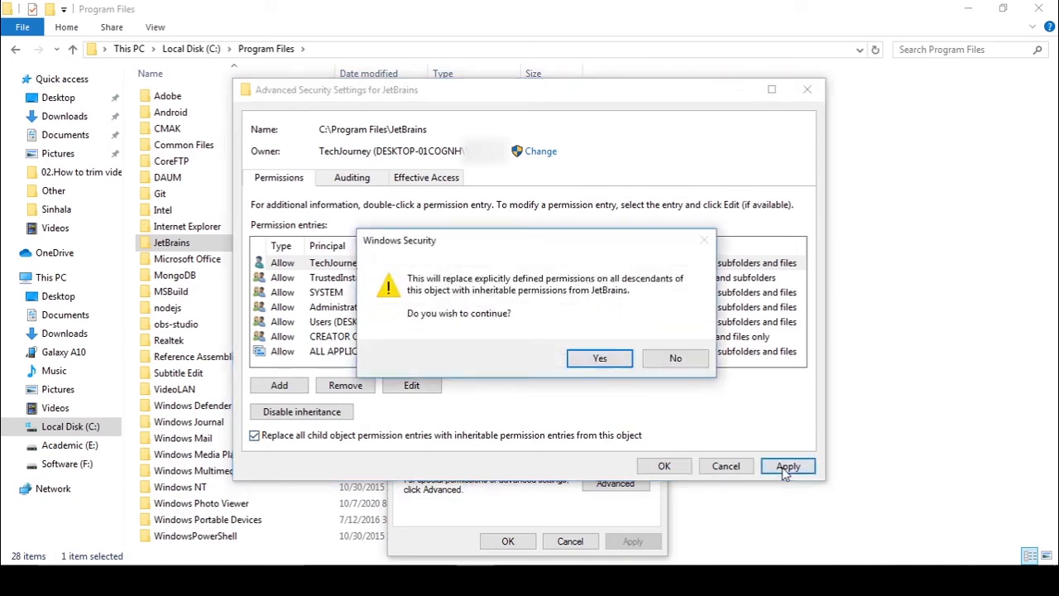
pyautogui.click(604, 357)
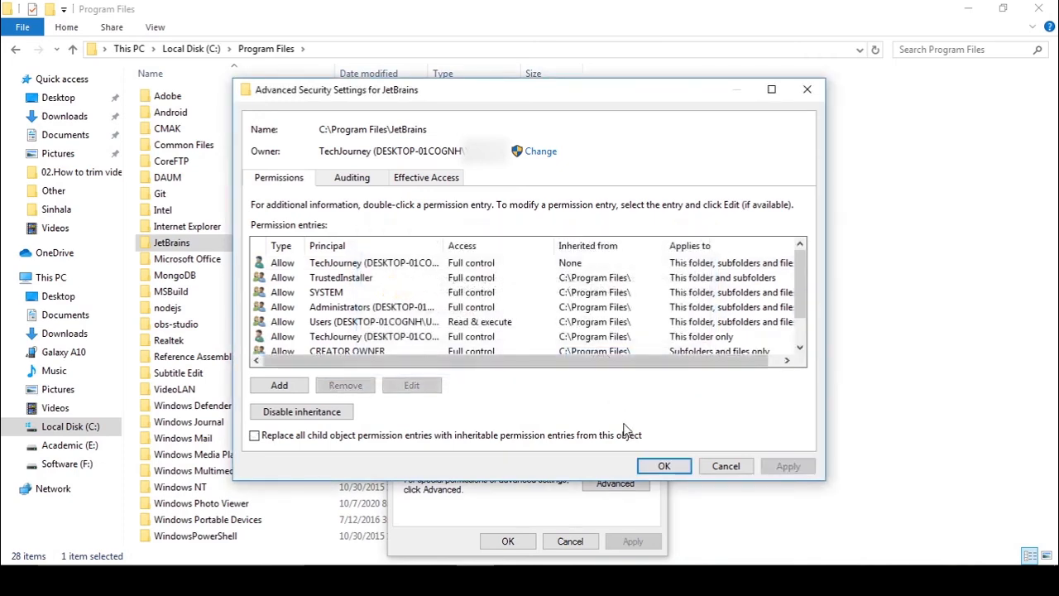
pyautogui.click(663, 467)
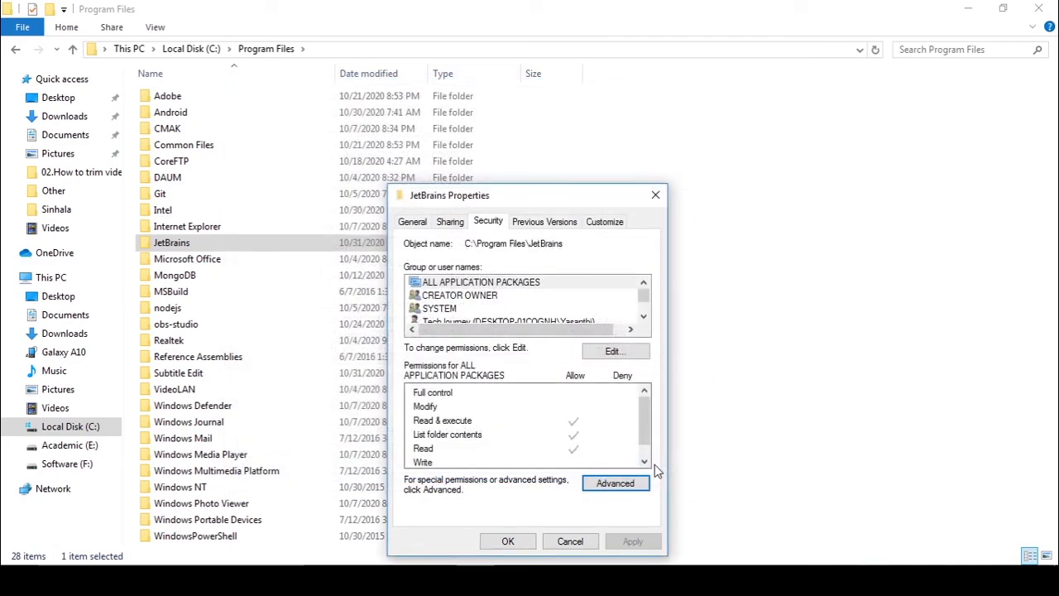
pyautogui.click(508, 542)
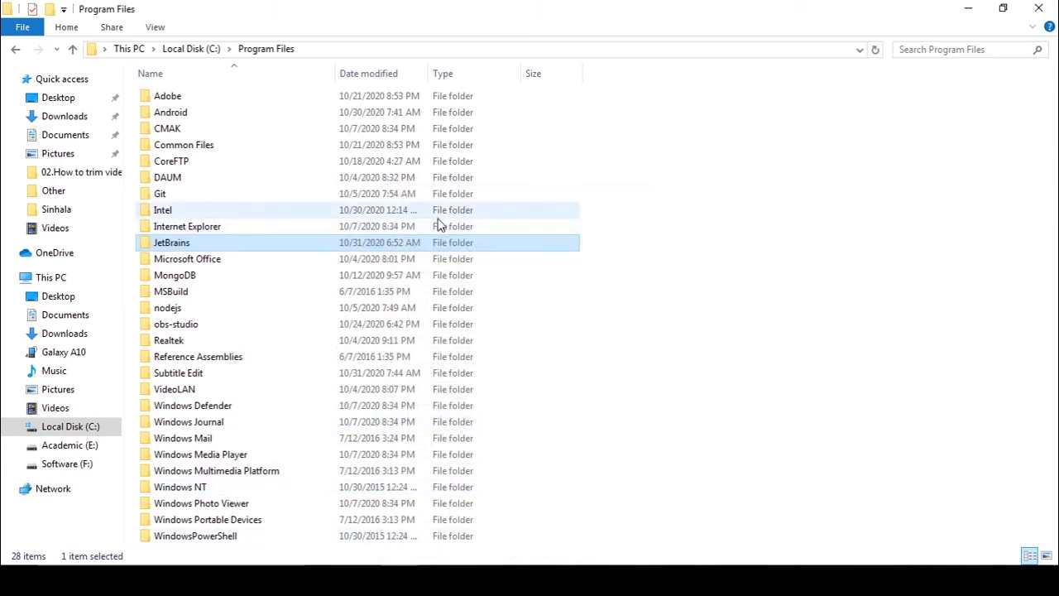
# - Delete the JetBrains folder from C:\Program Files
pyautogui.rightClick(433, 245)
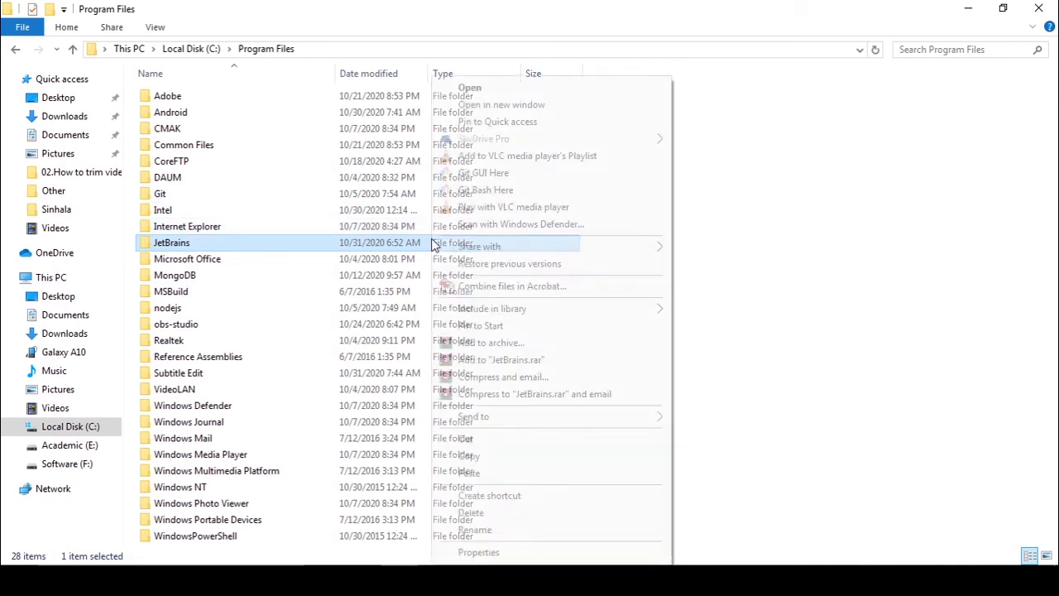
pyautogui.click(480, 514)
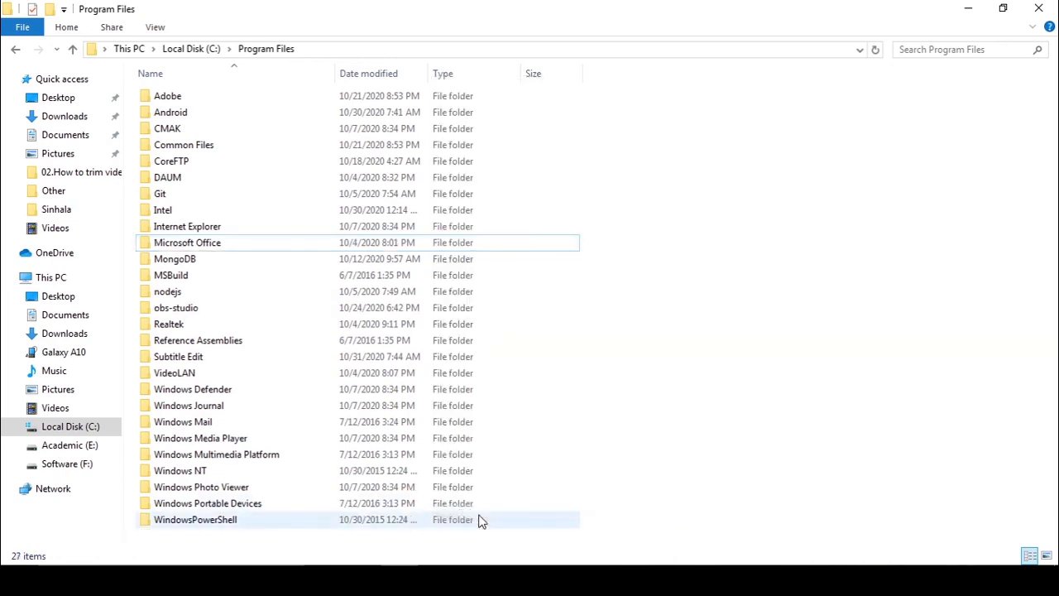